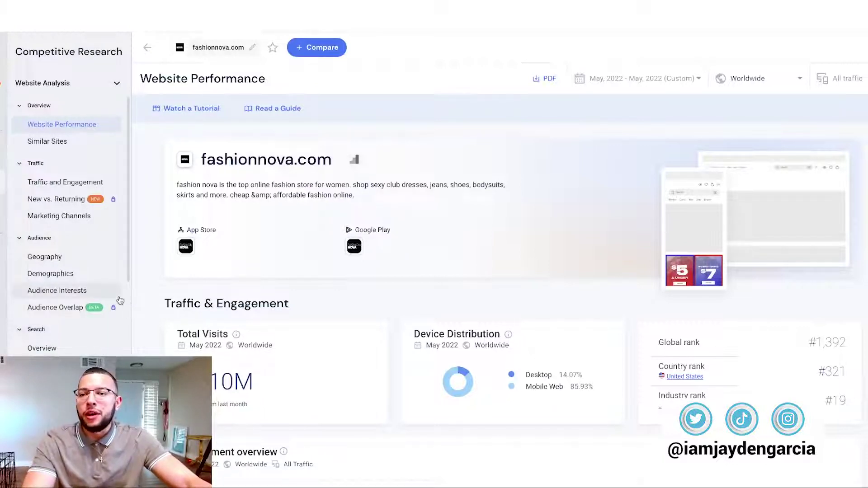
View the Market Analysis and Acquisition Channels sections, and return to the Competitive Research report for fashionnova.com.
mouse_move(4, 163)
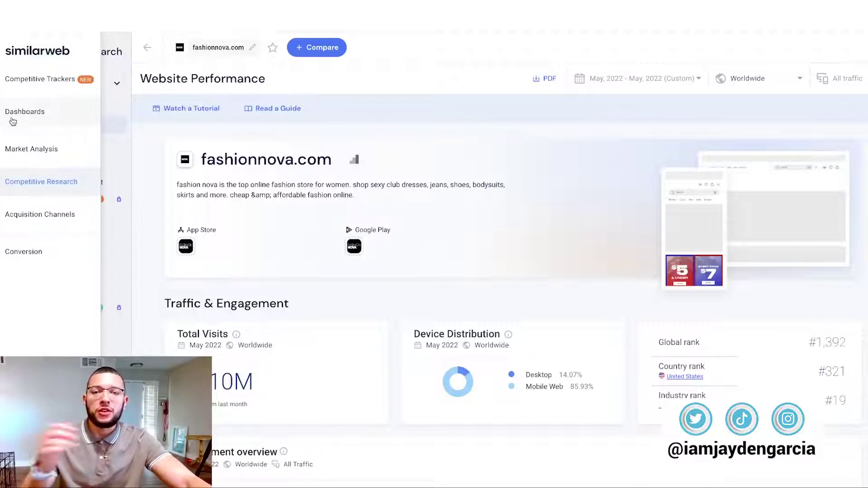
click(53, 151)
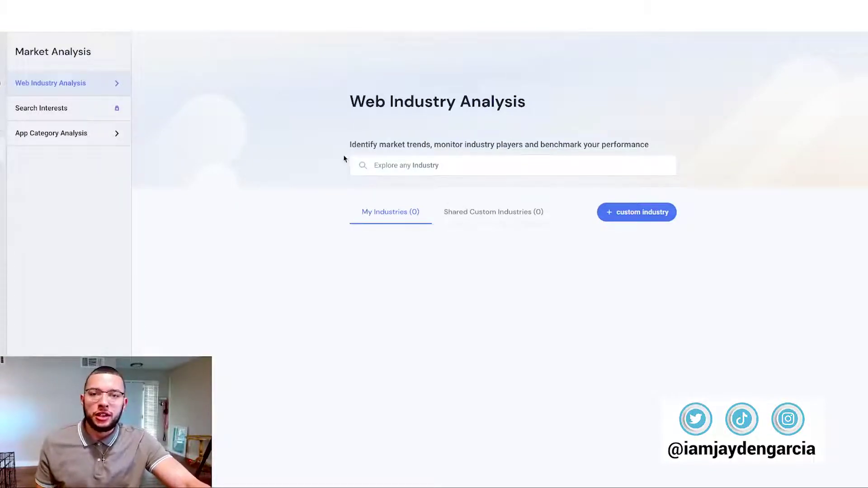
mouse_move(3, 199)
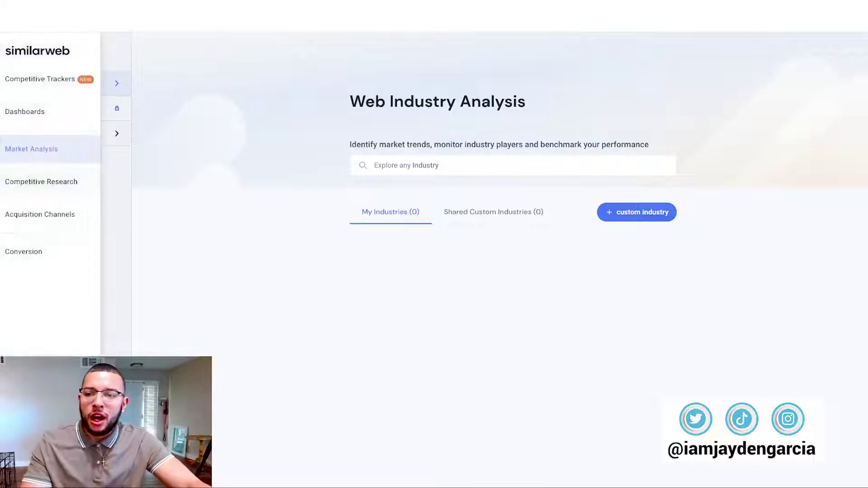
click(30, 216)
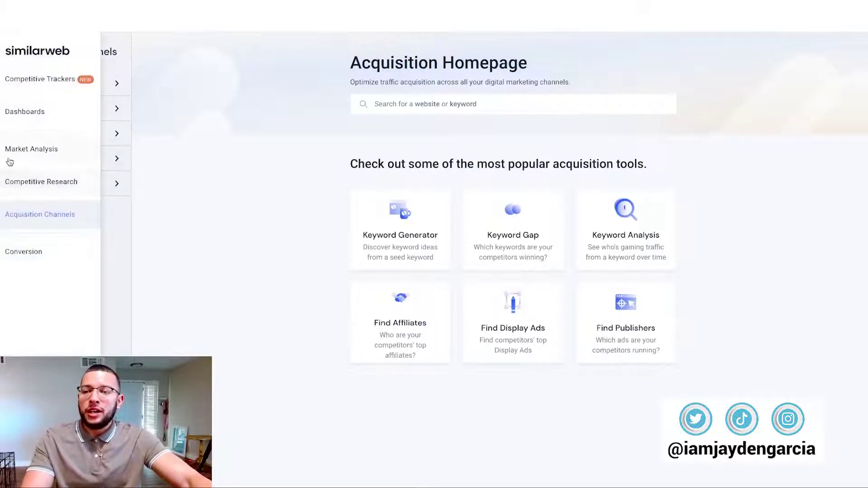
click(26, 176)
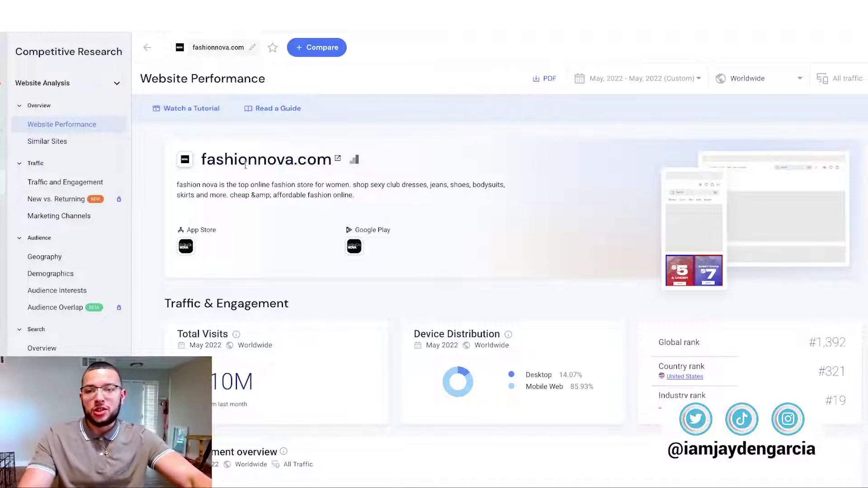
Review fashionnova.com's traffic and engagement figures, visits over time against competitors, and top countries in the website performance report.
scroll(232, 226, down, 2)
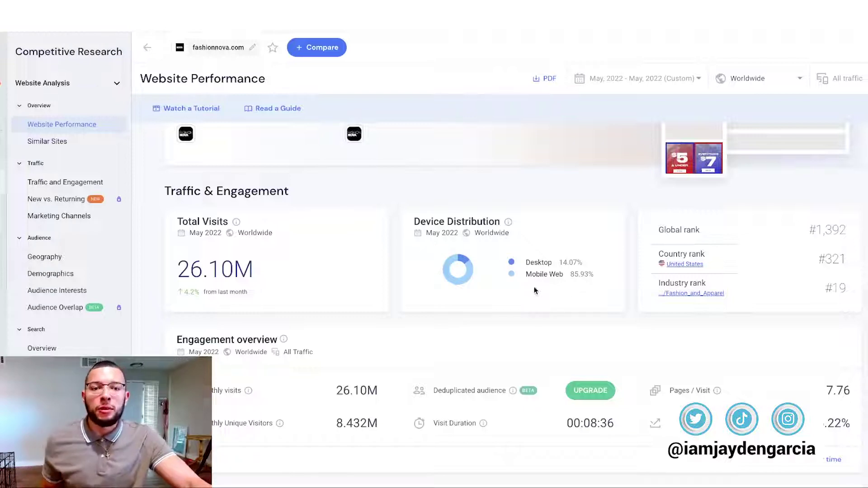
scroll(667, 271, down, 2)
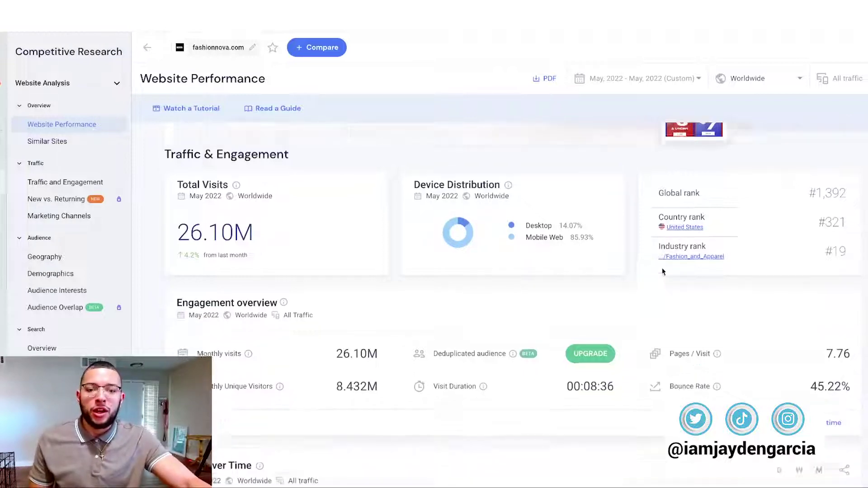
scroll(599, 165, down, 5)
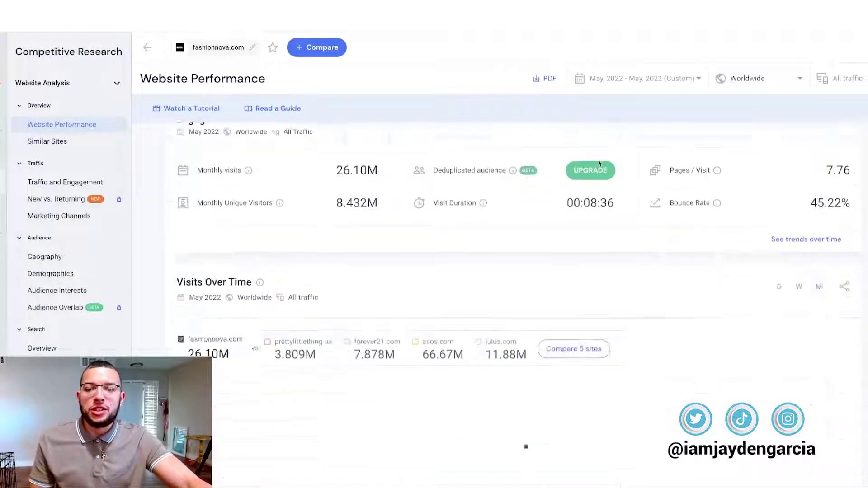
scroll(369, 177, up, 1)
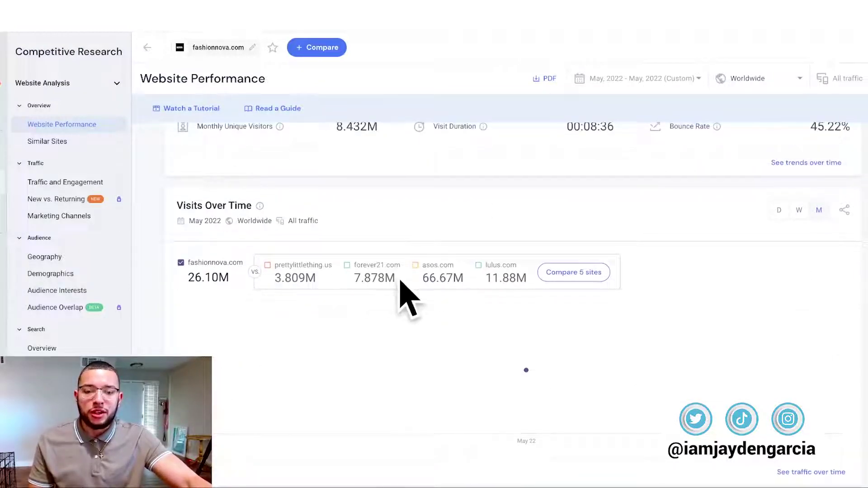
scroll(398, 285, down, 10)
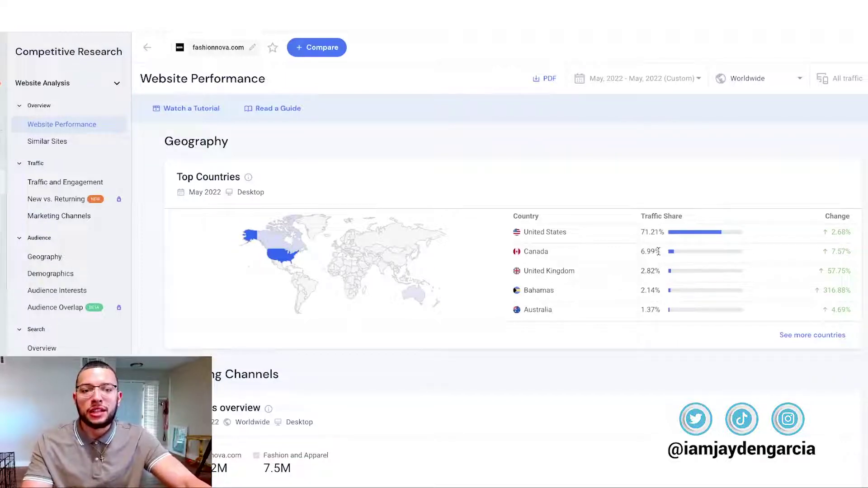
Compare fashionnova.com's traffic share per marketing channel with the Fashion and Apparel average in the channels overview.
scroll(633, 256, down, 4)
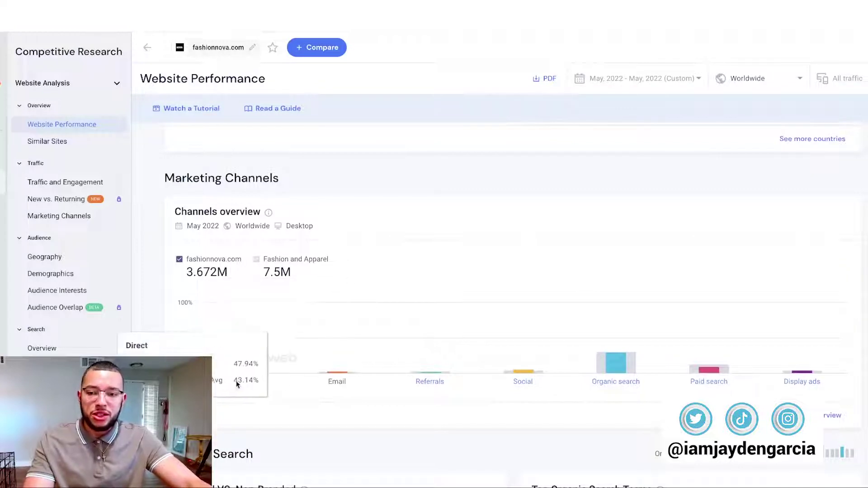
mouse_move(347, 371)
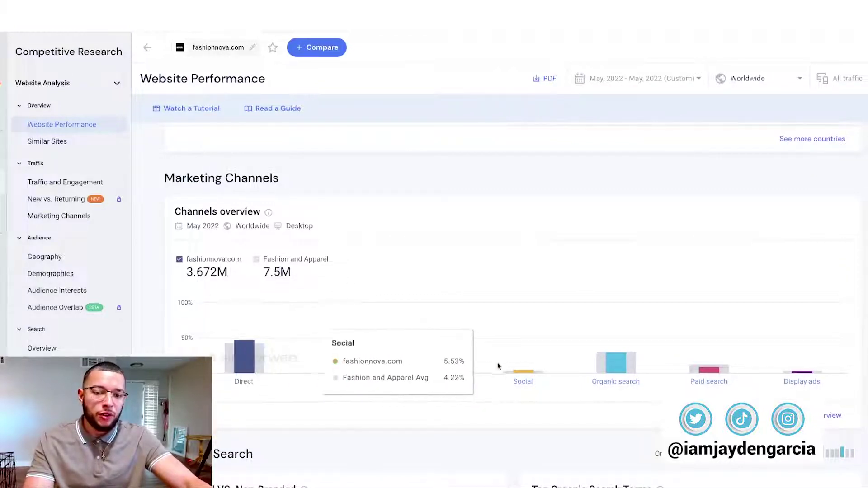
mouse_move(612, 365)
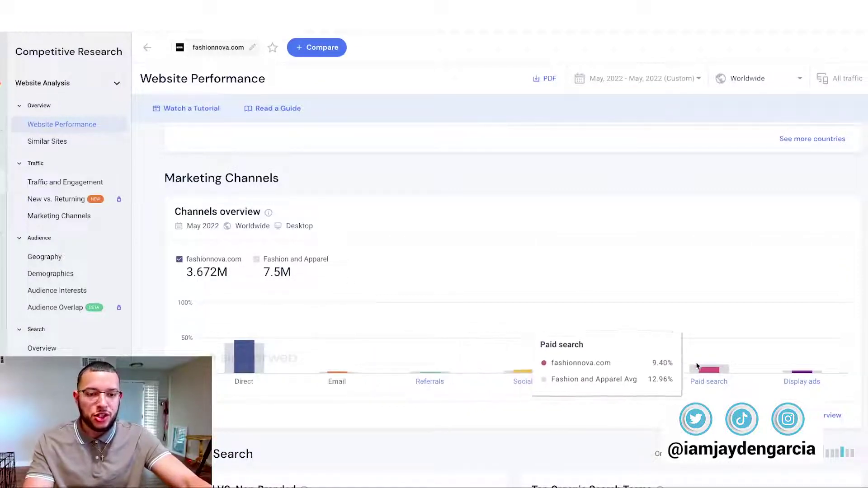
mouse_move(800, 362)
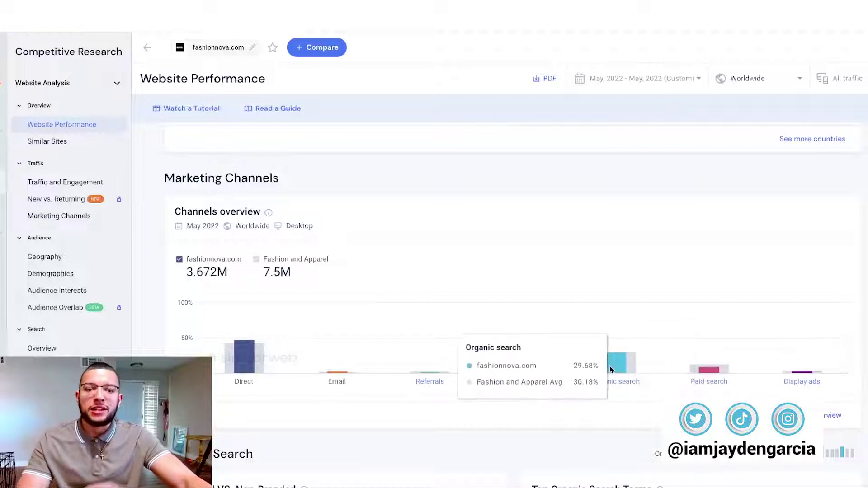
Examine the organic search, paid search, referrals, outgoing traffic and social traffic sections of the website performance report.
scroll(610, 366, down, 3)
scroll(609, 366, down, 3)
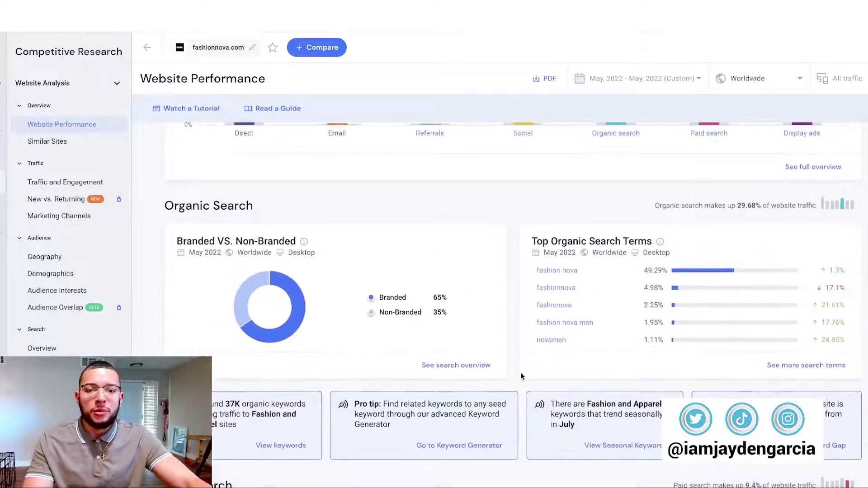
scroll(696, 250, down, 7)
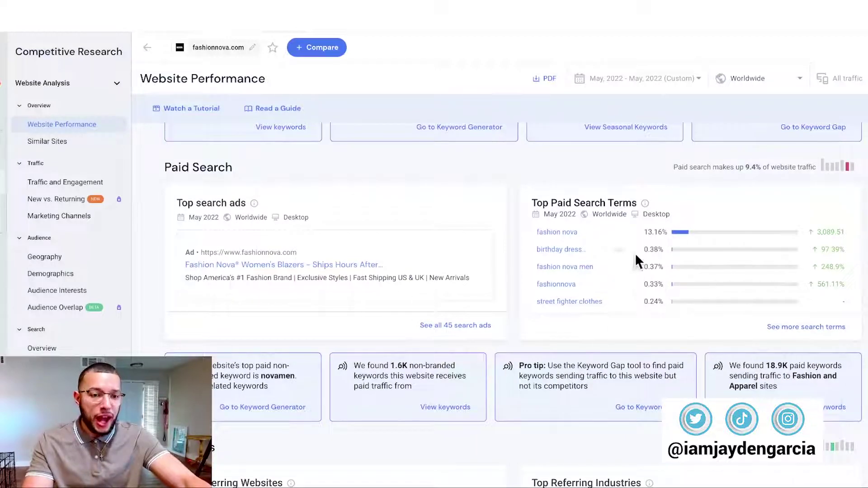
scroll(488, 272, down, 10)
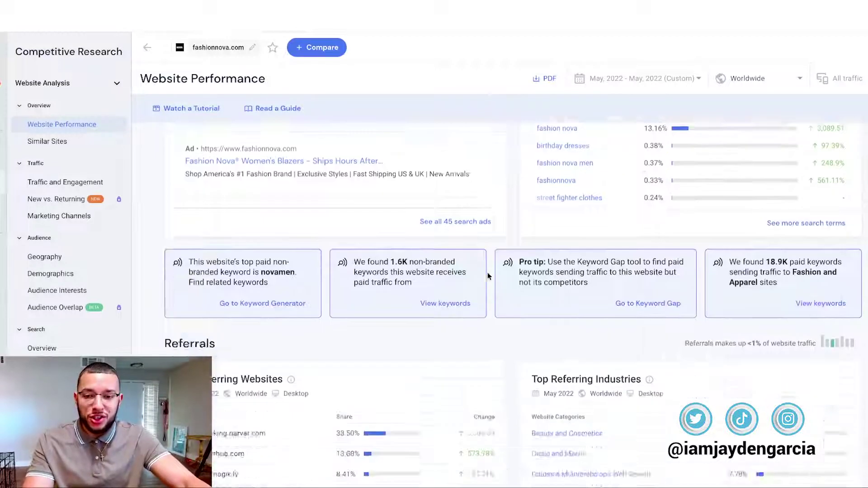
scroll(487, 272, down, 2)
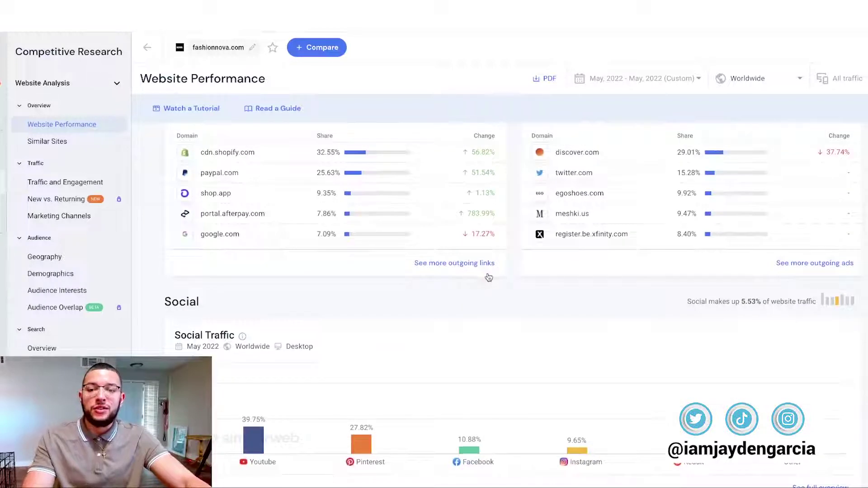
scroll(488, 273, down, 5)
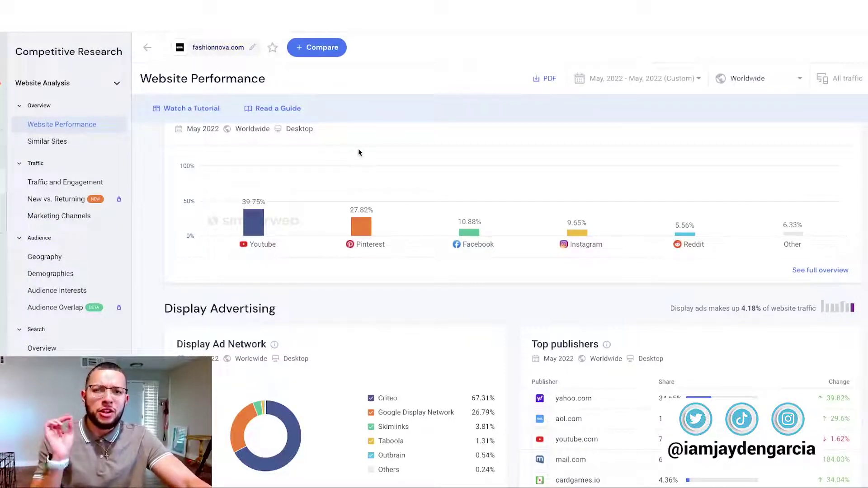
Go back over the top countries, the branded versus non-branded organic search split, and the paid search section.
scroll(359, 152, up, 10)
scroll(365, 145, up, 5)
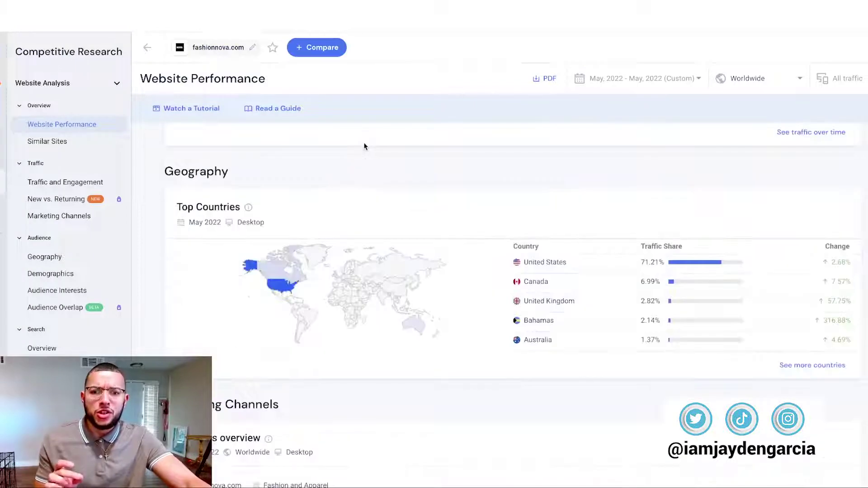
scroll(365, 146, down, 10)
mouse_move(295, 269)
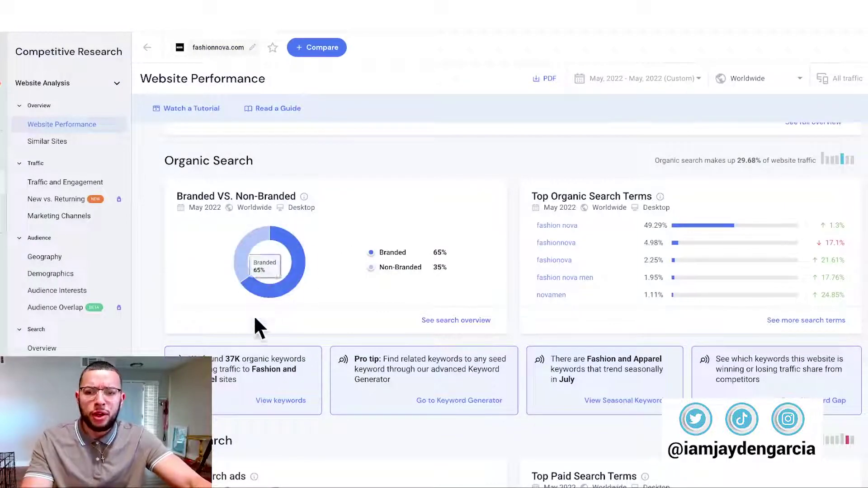
scroll(260, 332, down, 5)
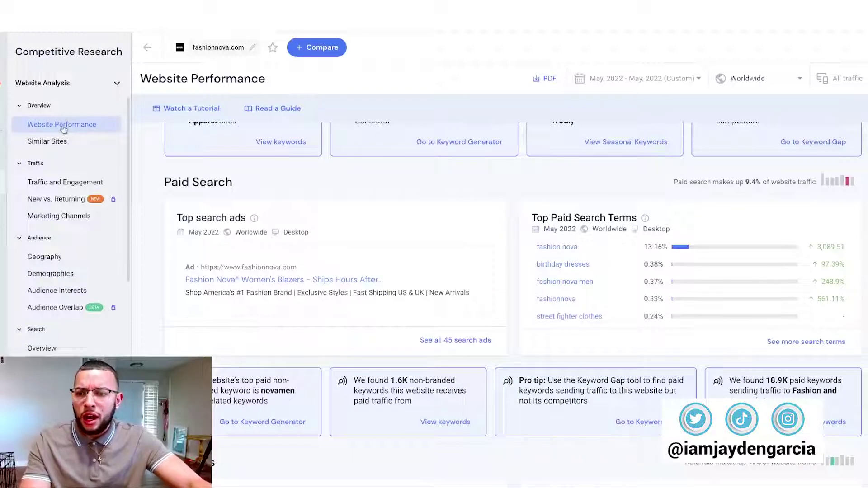
Open the search Keywords report for fashionnova.com and browse its search terms by traffic, volume, CPC and intent.
scroll(63, 241, down, 3)
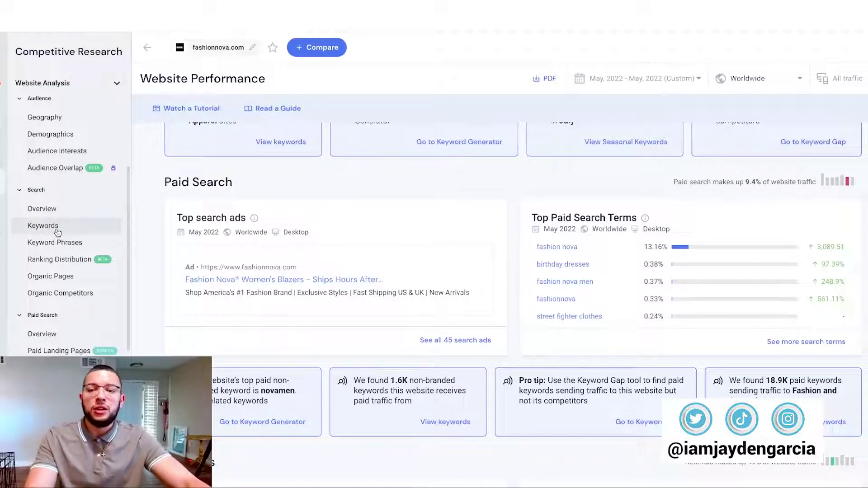
click(56, 229)
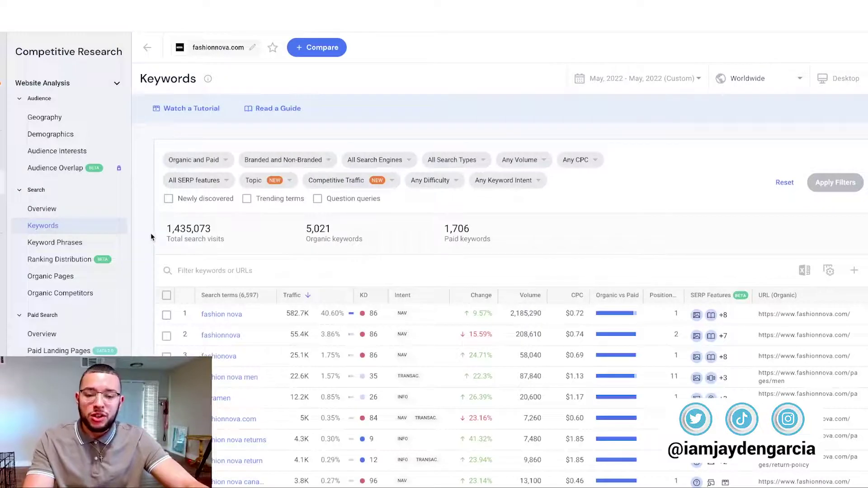
scroll(151, 234, down, 4)
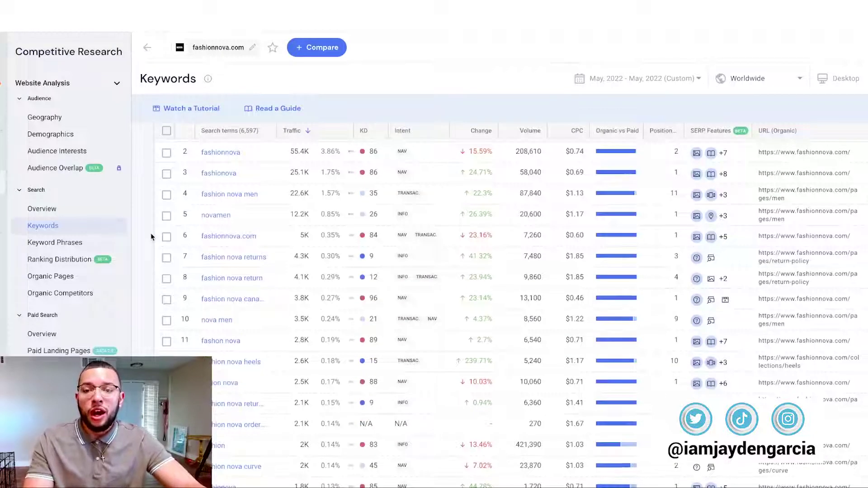
scroll(151, 236, up, 4)
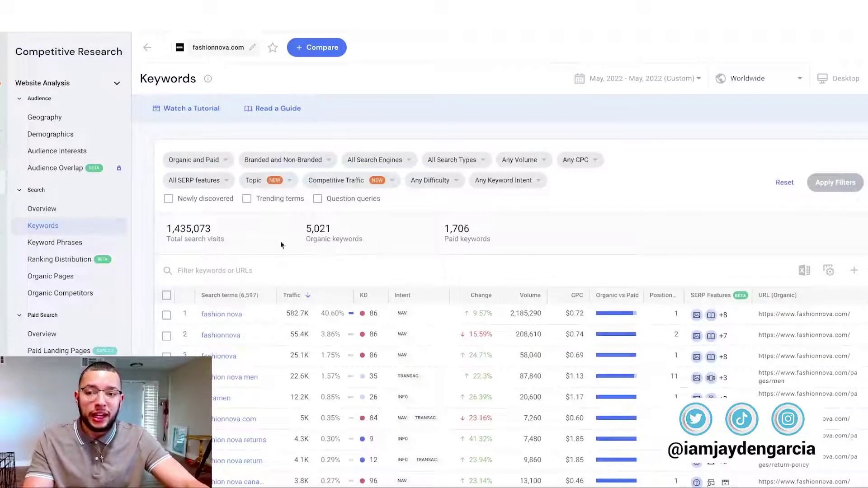
scroll(154, 264, down, 15)
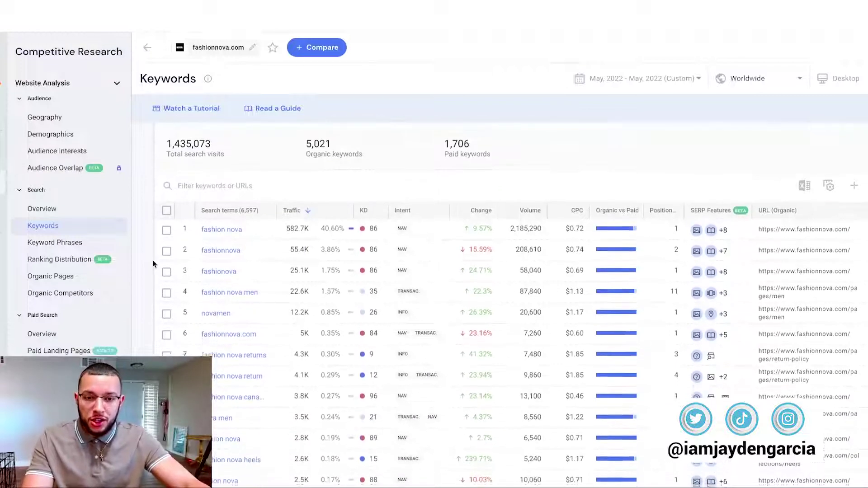
scroll(154, 264, down, 20)
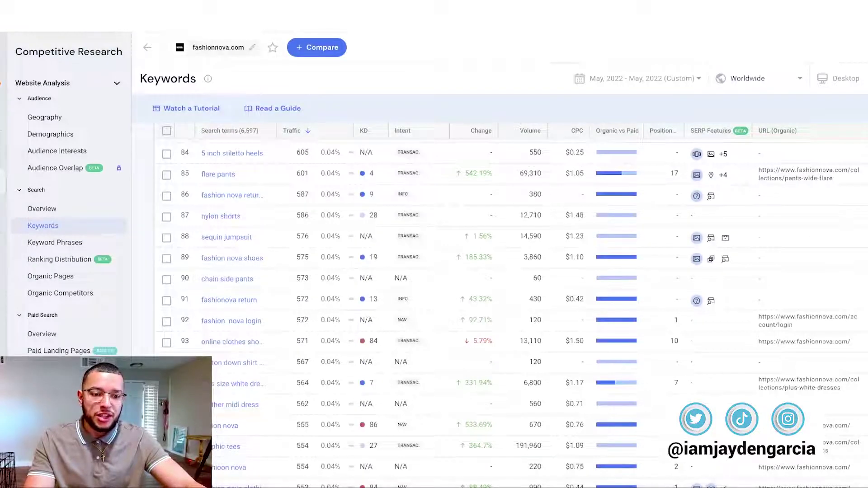
scroll(506, 307, down, 20)
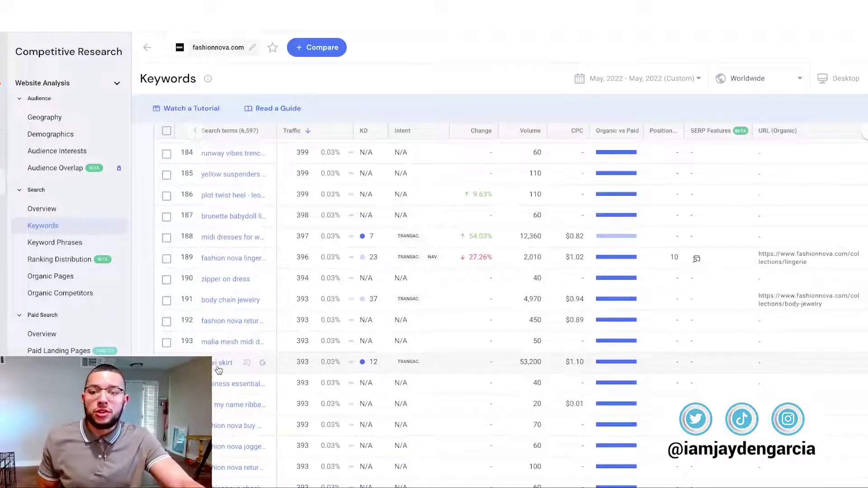
scroll(218, 370, up, 20)
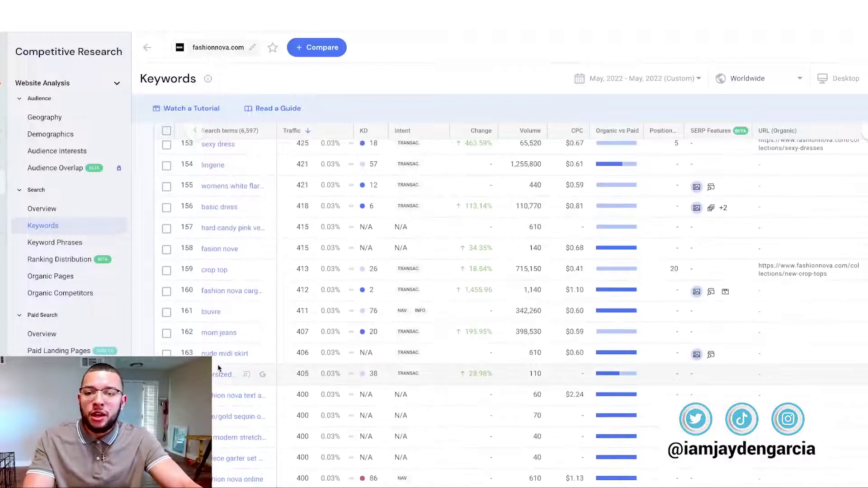
scroll(219, 370, up, 10)
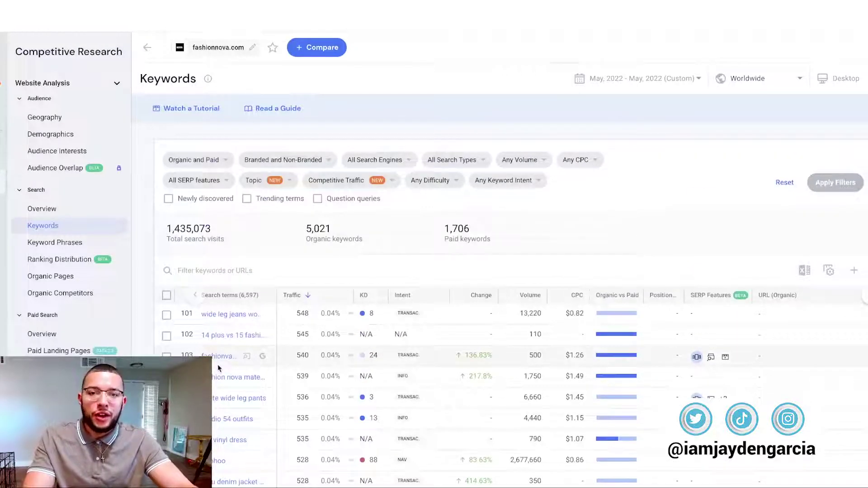
Open the Paid Landing Pages report for fashionnova.com and browse the landing page URLs with their spend and top keywords.
scroll(69, 308, down, 2)
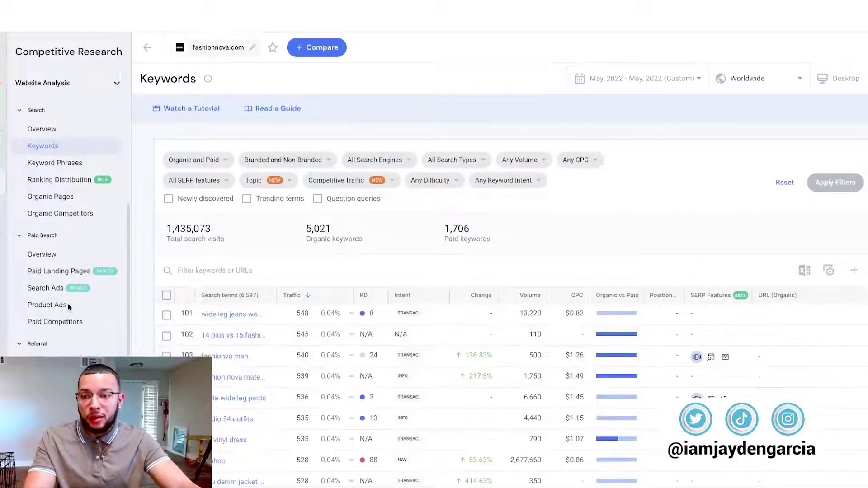
click(72, 273)
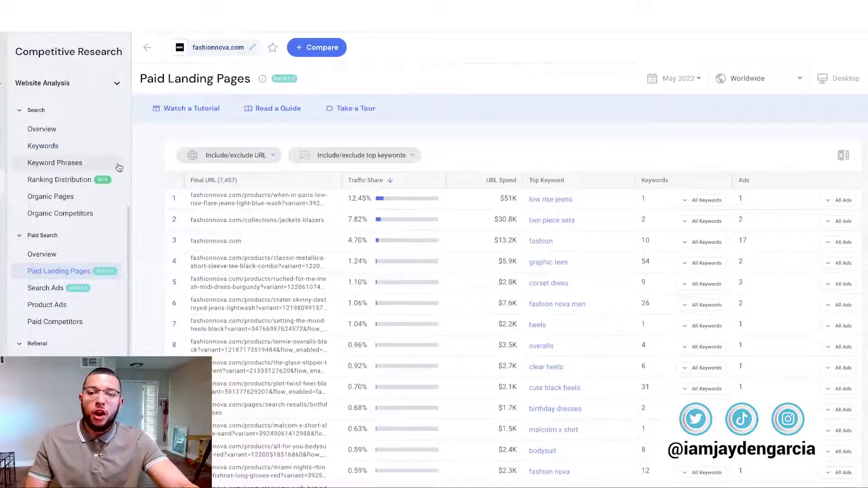
mouse_move(227, 53)
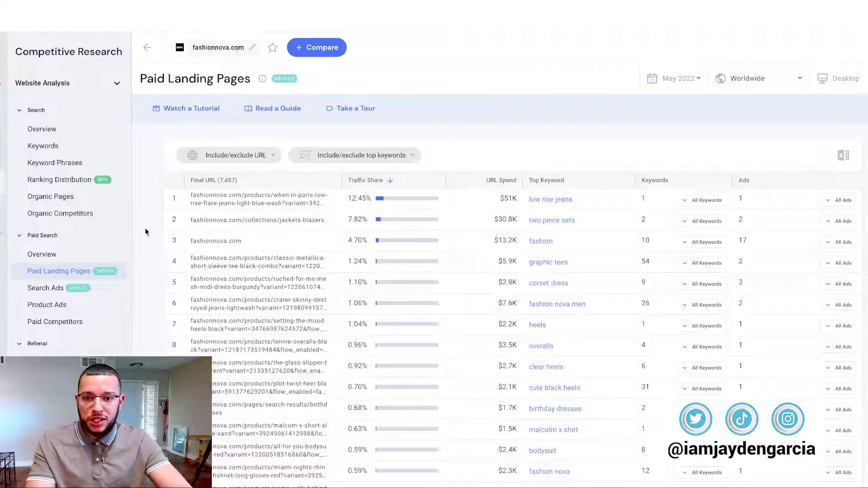
scroll(207, 274, down, 20)
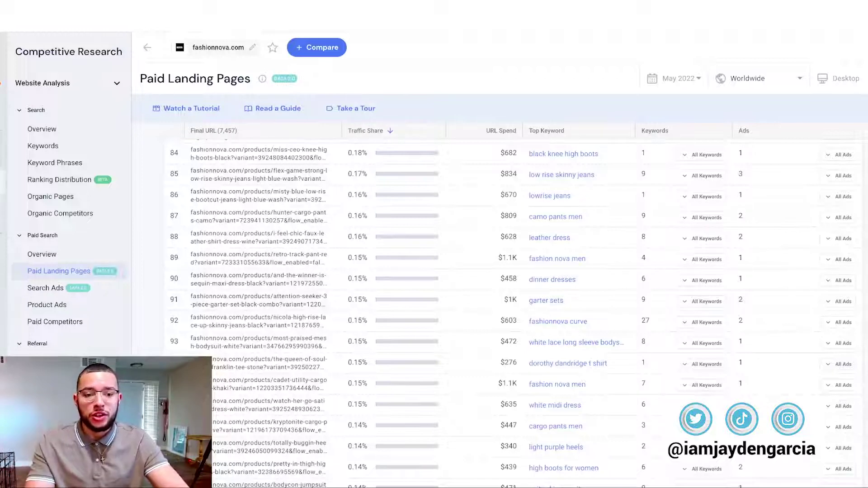
Open the product page behind the landing page with the highest traffic share and review its price, sizes, reviews and recommended products.
scroll(507, 422, up, 20)
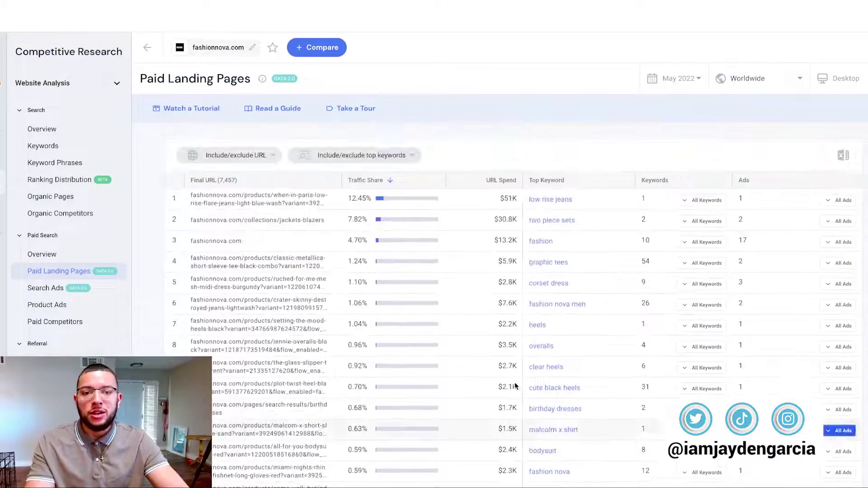
mouse_move(506, 181)
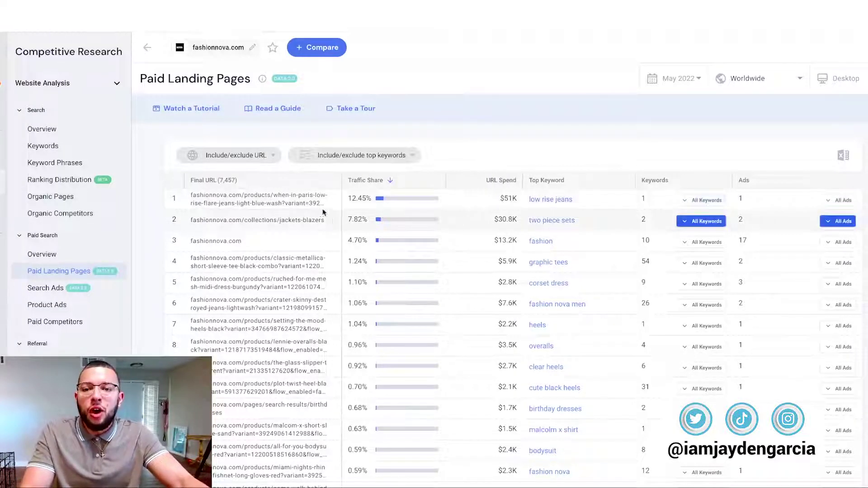
click(333, 199)
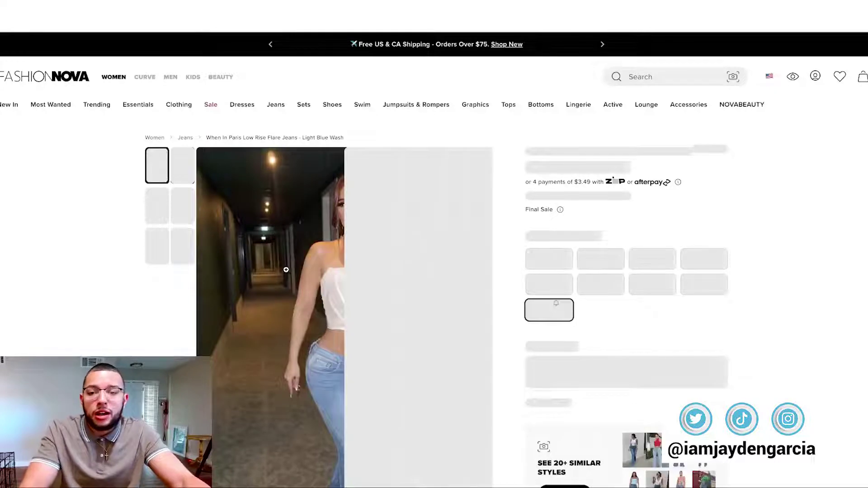
scroll(733, 207, down, 1)
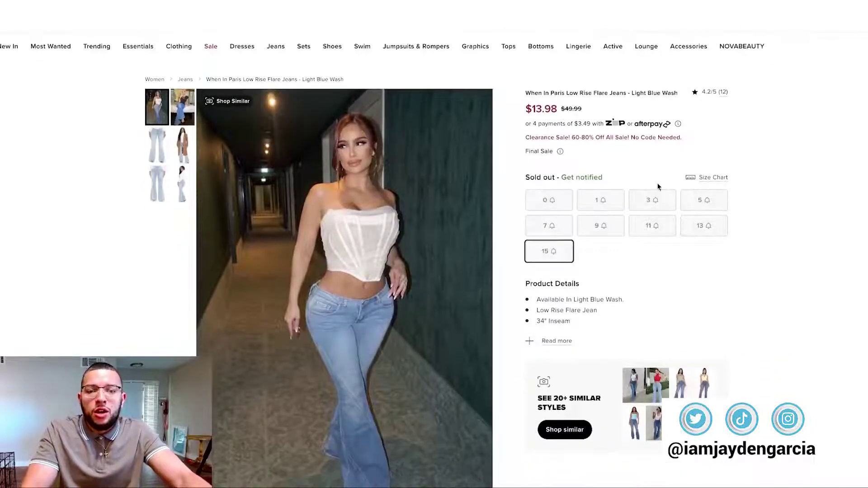
scroll(810, 242, down, 6)
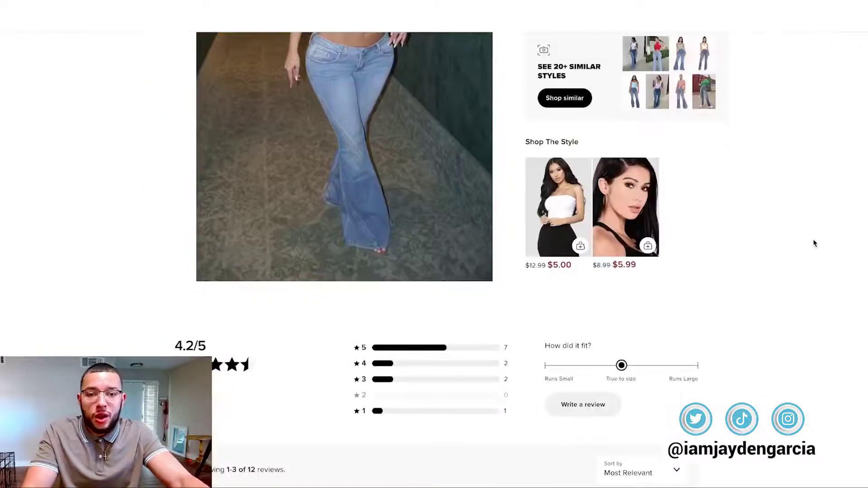
scroll(639, 334, down, 6)
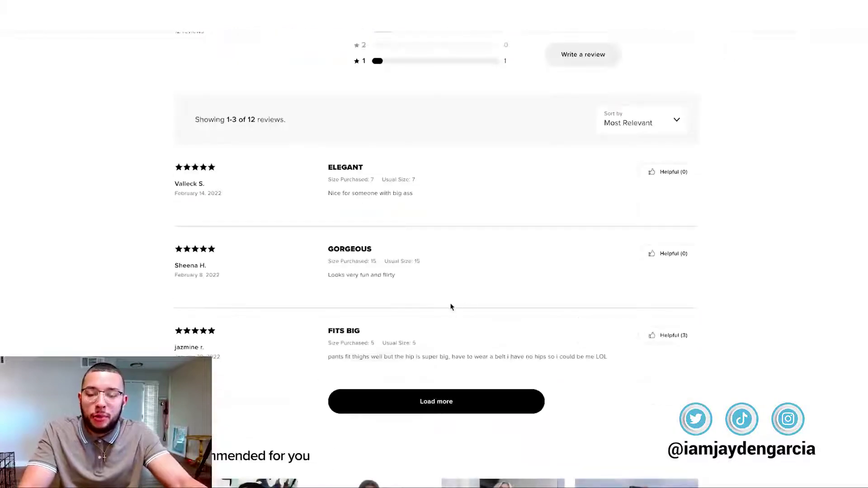
scroll(451, 307, down, 5)
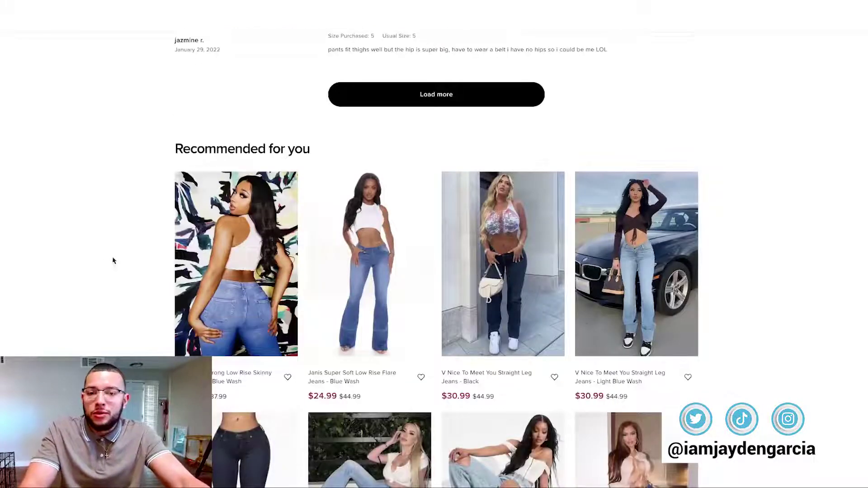
scroll(16, 243, down, 7)
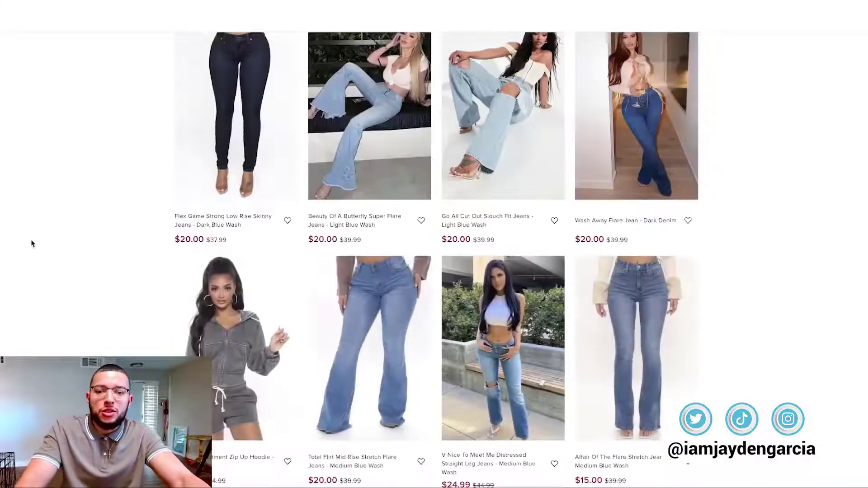
scroll(52, 242, up, 17)
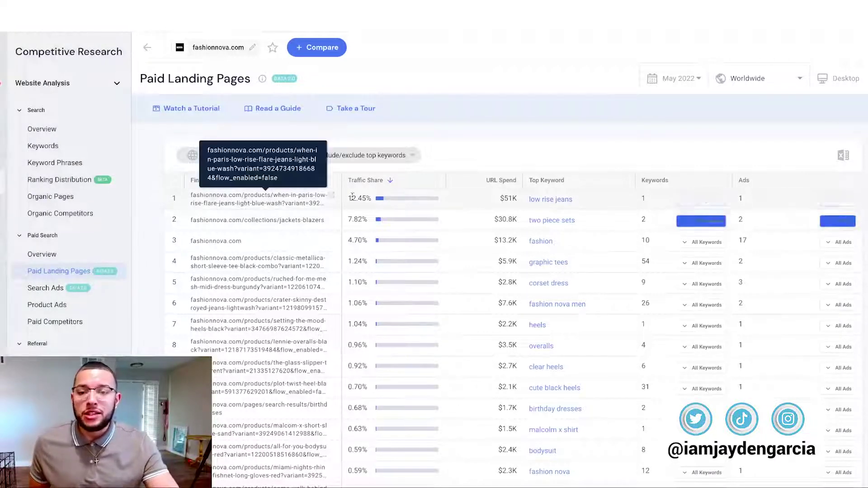
click(333, 197)
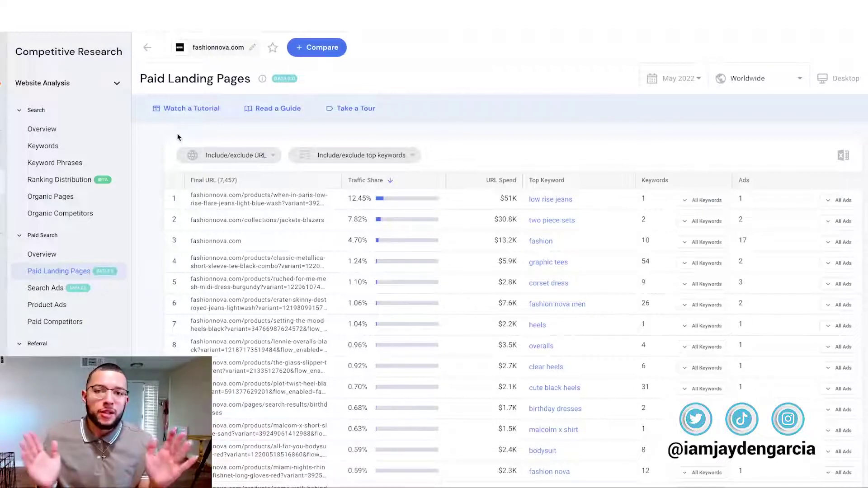
Open the display Creatives report for fashionnova.com and browse its ad creatives with their landing URLs, dates and sizes.
scroll(68, 203, up, 2)
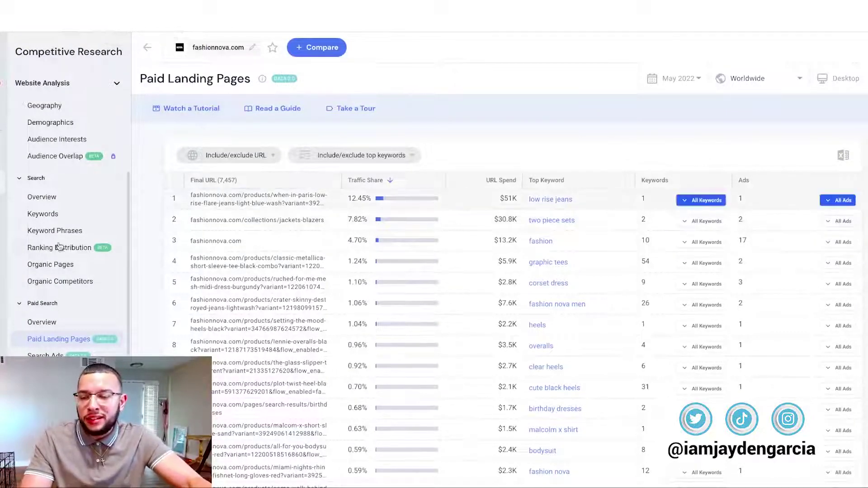
scroll(60, 237, up, 1)
scroll(60, 236, up, 4)
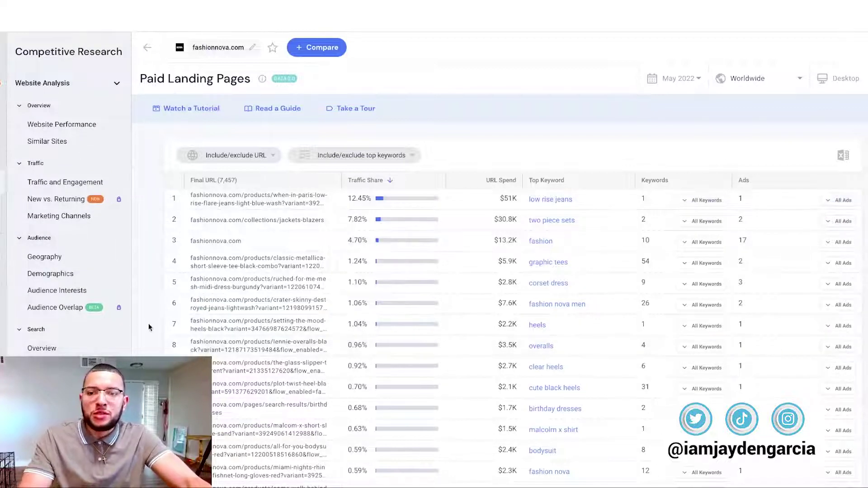
scroll(18, 291, down, 4)
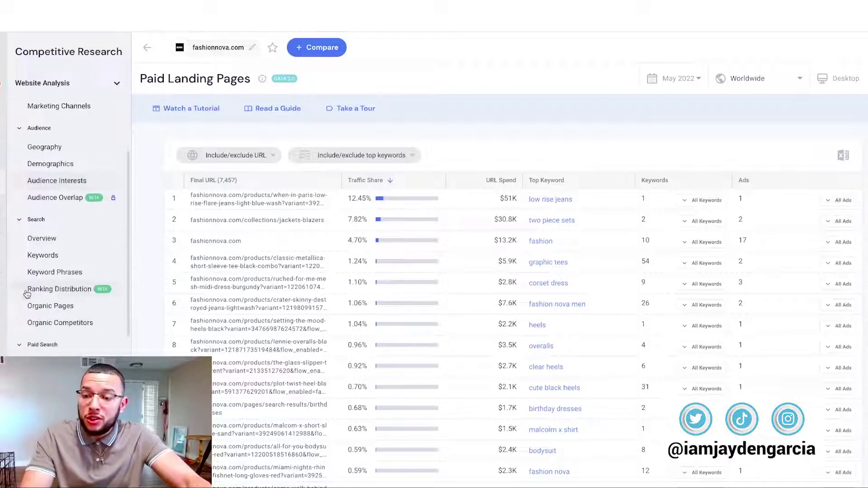
scroll(63, 227, down, 6)
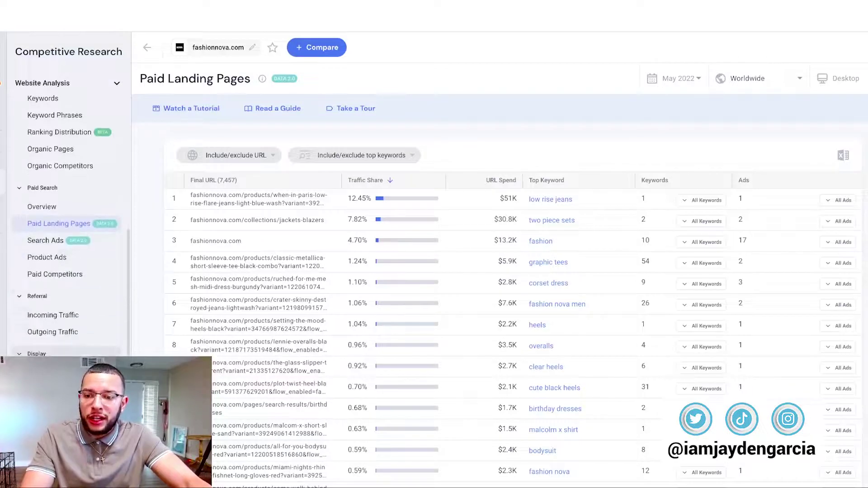
click(41, 390)
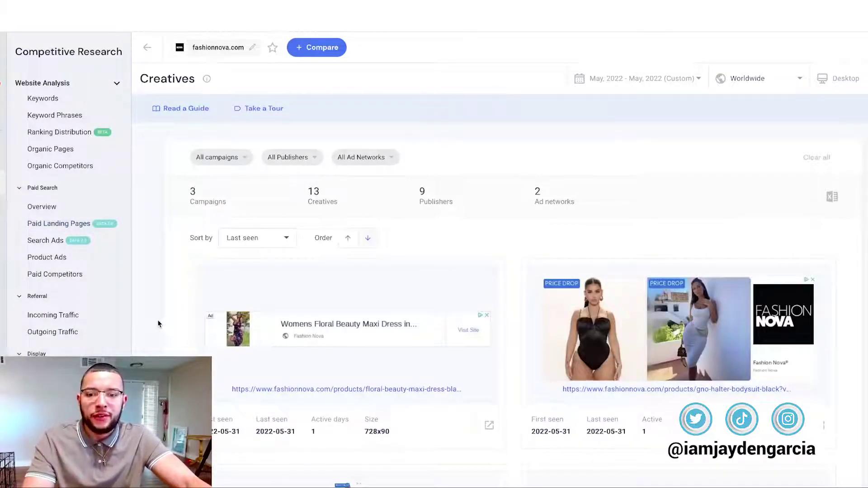
scroll(163, 317, down, 10)
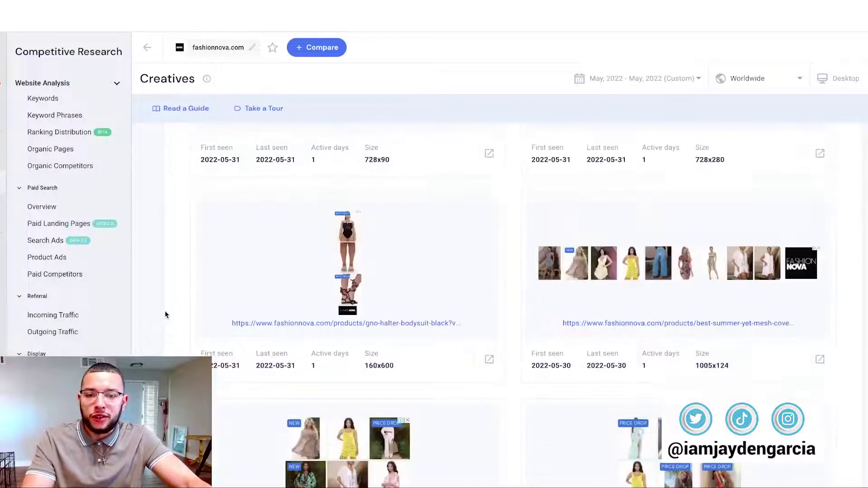
scroll(165, 317, down, 1)
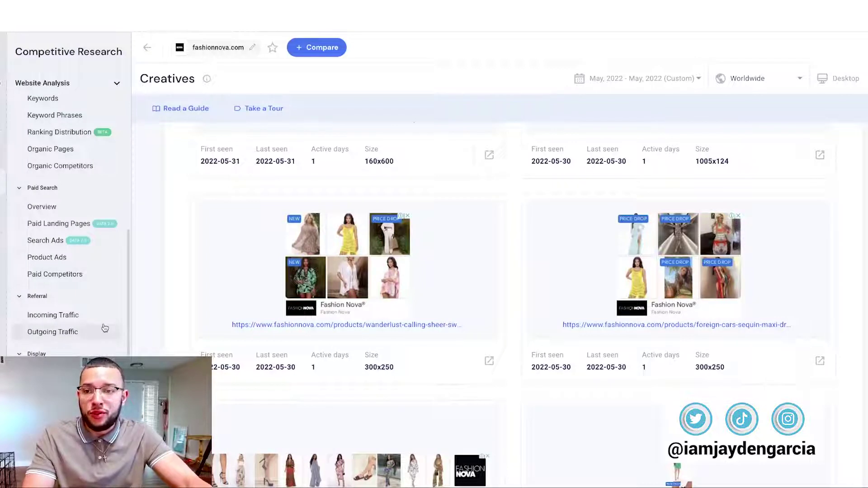
Open the Marketing Channels report for fashionnova.com and review the channels overview, channel trends and traffic sources table.
scroll(97, 322, up, 6)
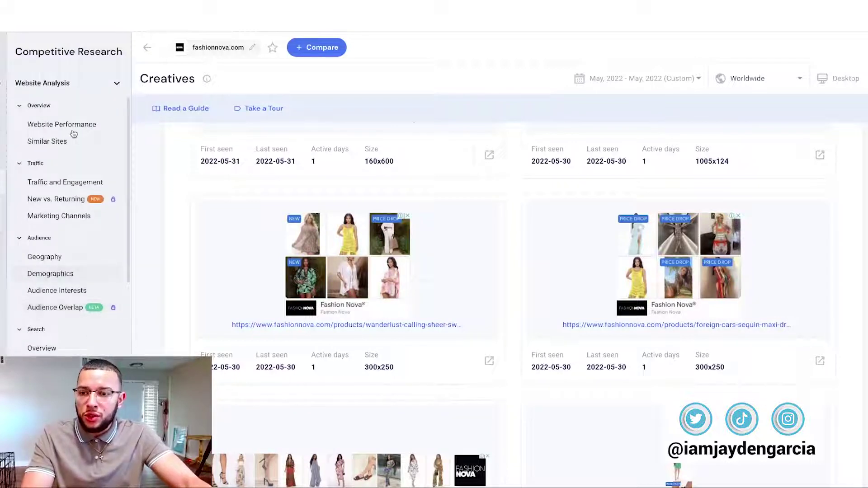
click(56, 223)
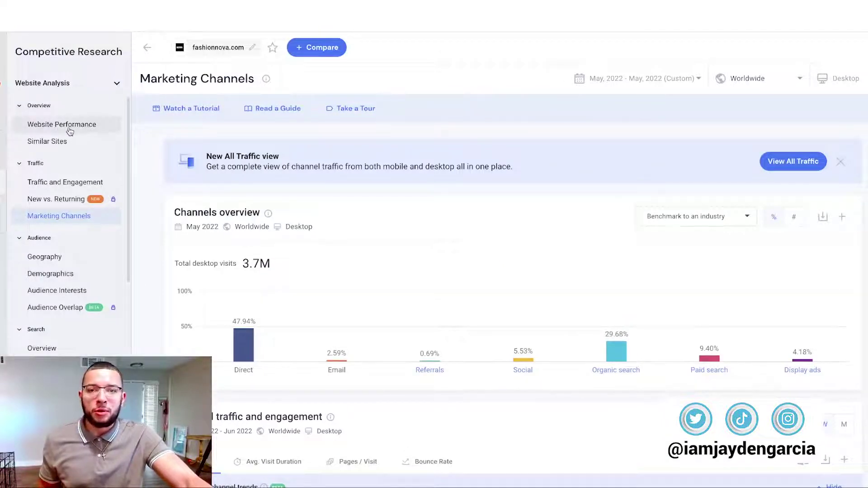
scroll(154, 186, down, 1)
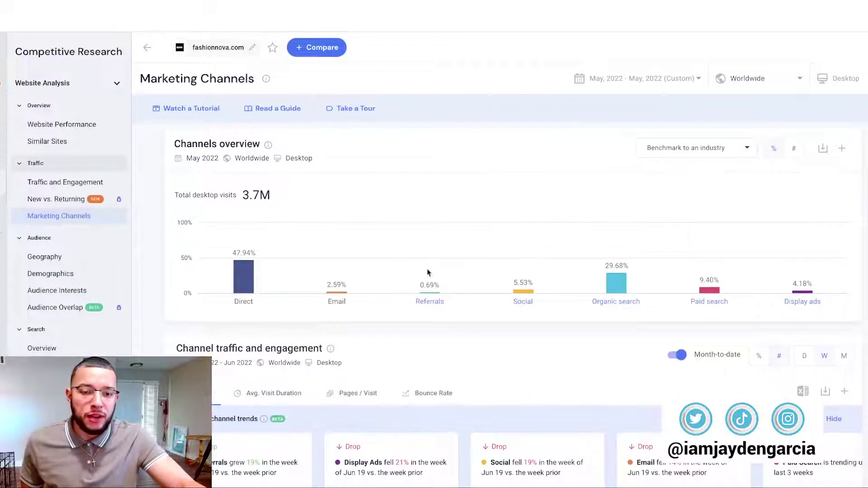
scroll(154, 310, down, 5)
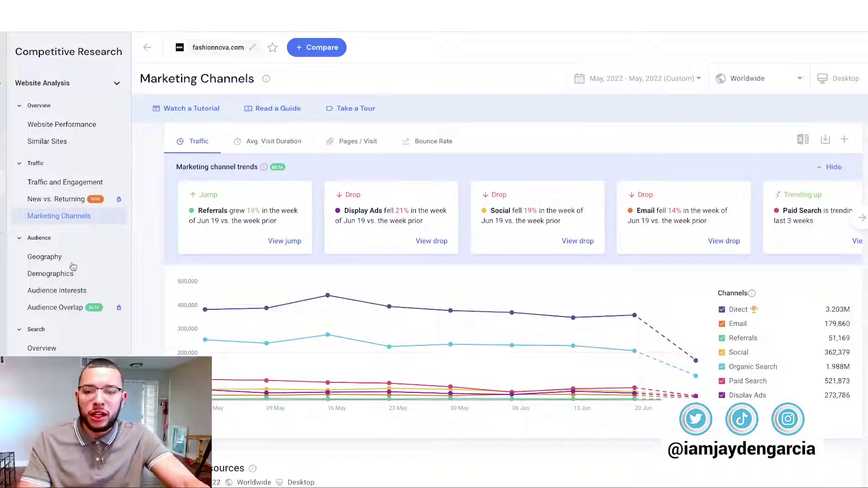
mouse_move(277, 310)
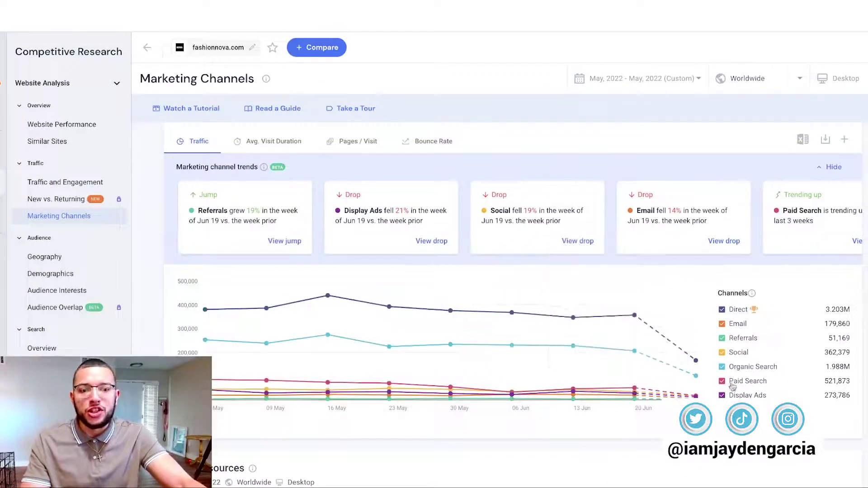
scroll(147, 280, down, 5)
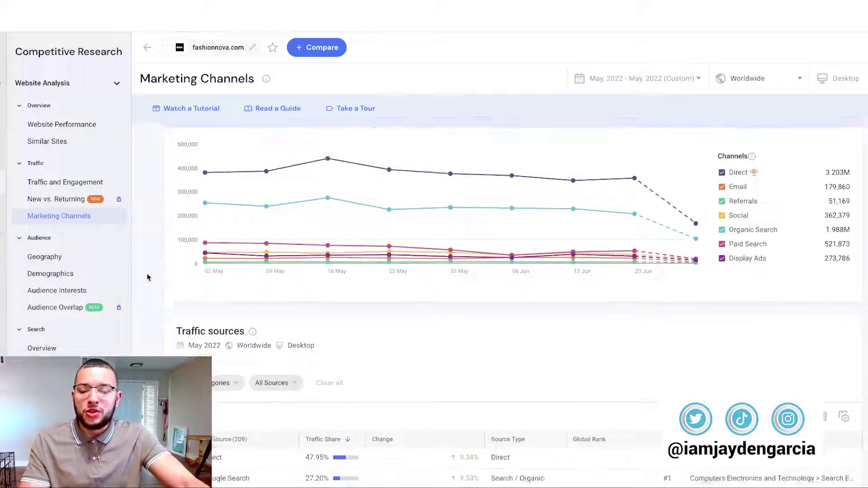
scroll(149, 272, down, 3)
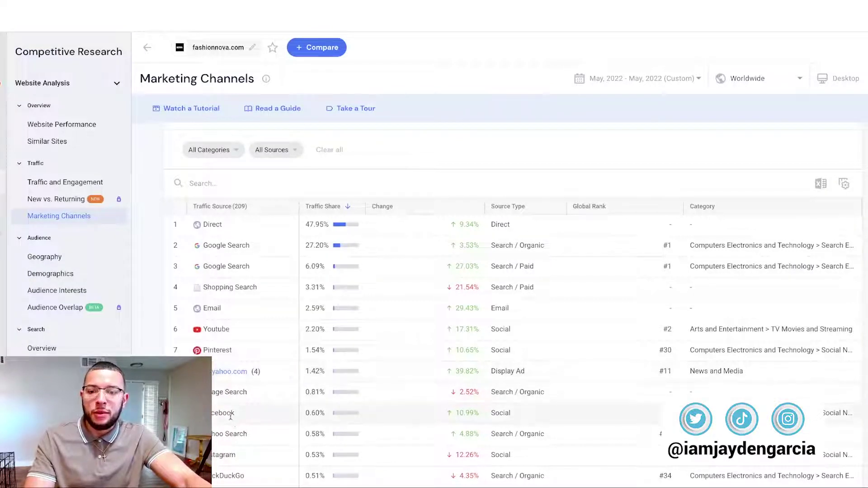
scroll(253, 373, down, 5)
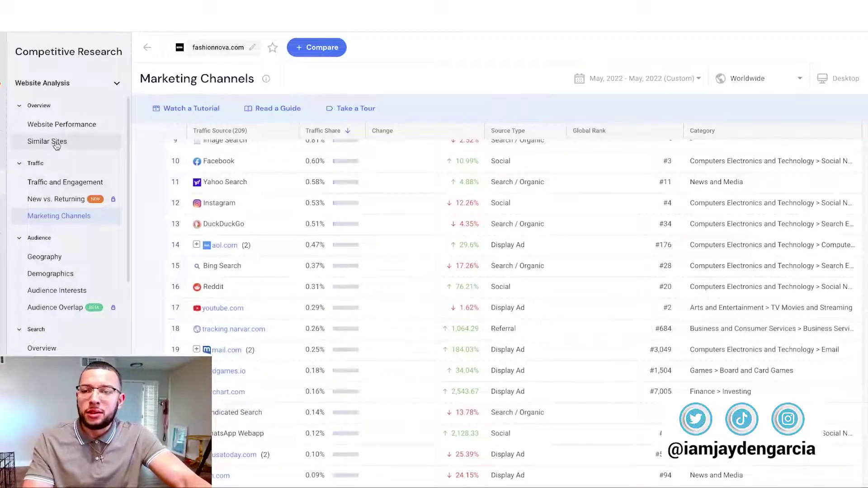
Open the Similar Sites report for fashionnova.com and browse the competing domains by industry, global rank and affinity.
click(89, 150)
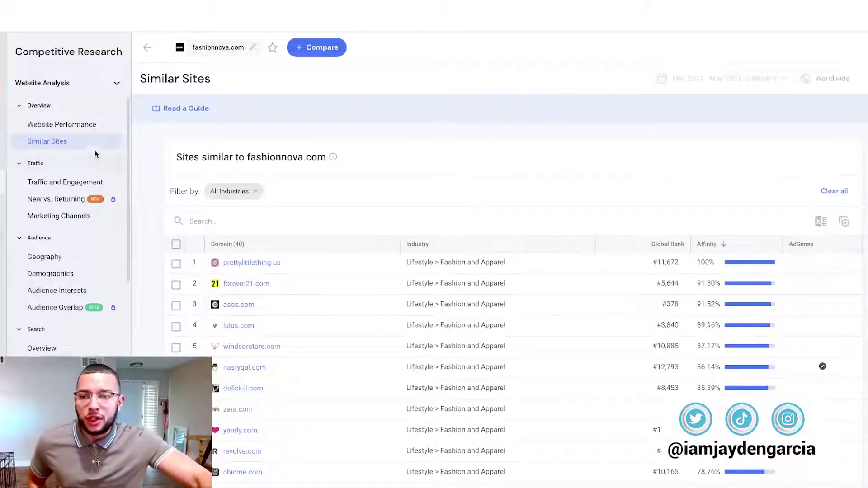
scroll(147, 187, down, 1)
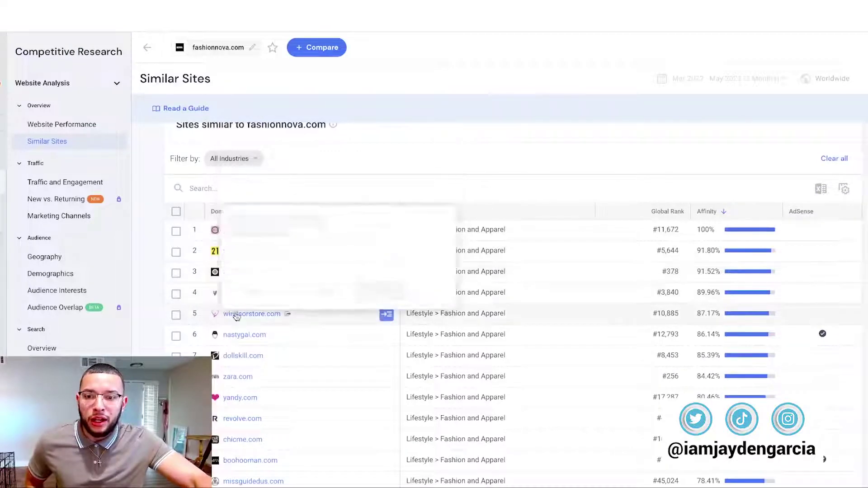
scroll(237, 334, down, 1)
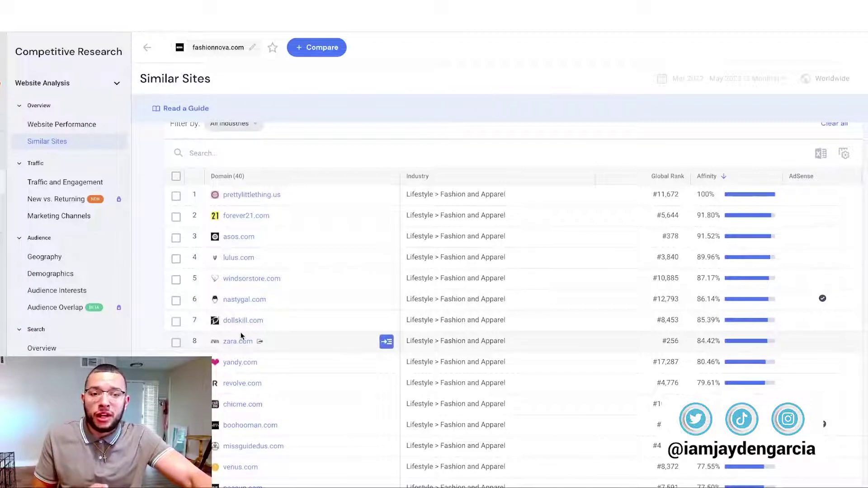
scroll(242, 335, down, 2)
mouse_move(242, 337)
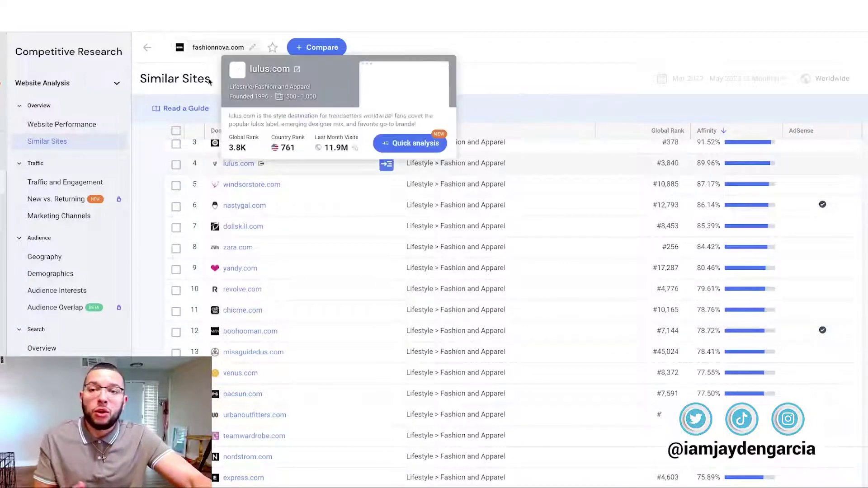
mouse_move(190, 50)
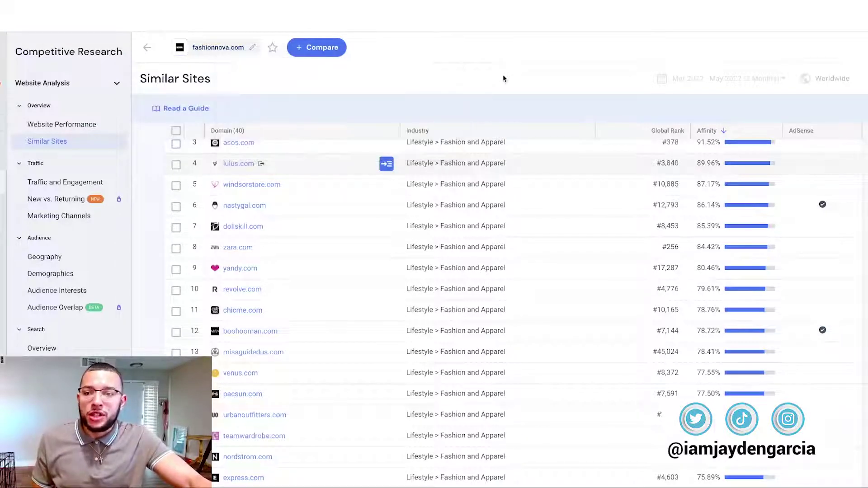
scroll(88, 233, down, 8)
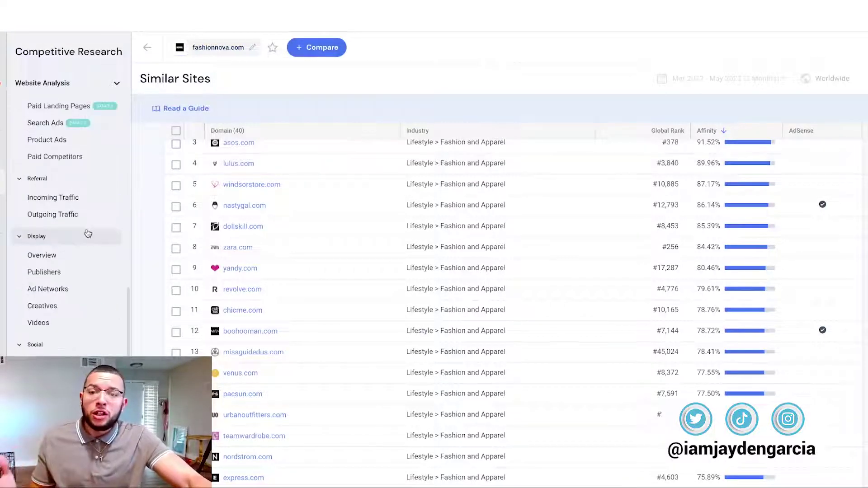
scroll(88, 233, up, 5)
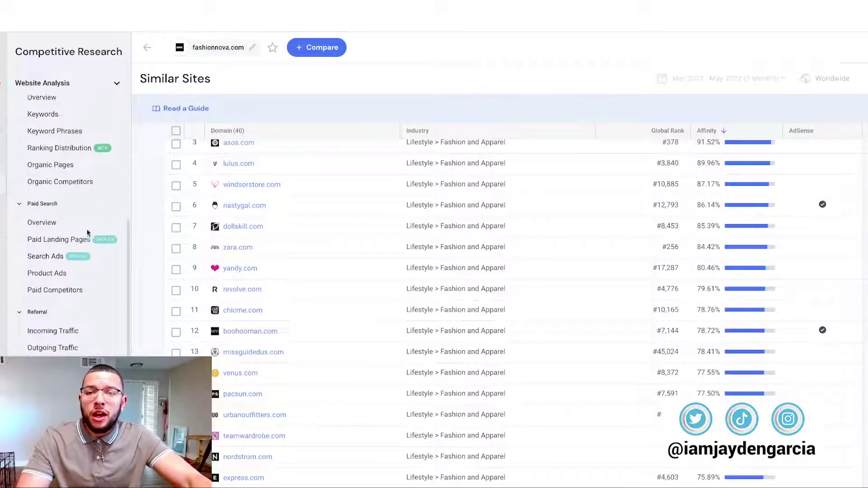
scroll(88, 233, up, 3)
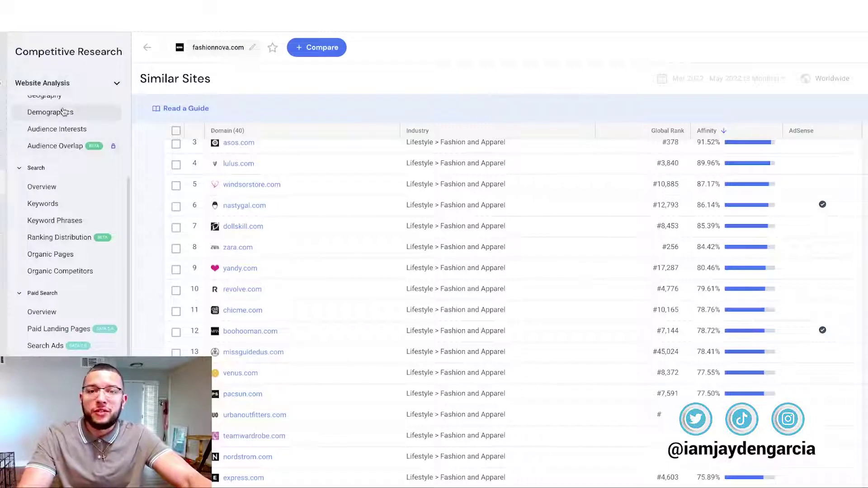
scroll(64, 112, up, 3)
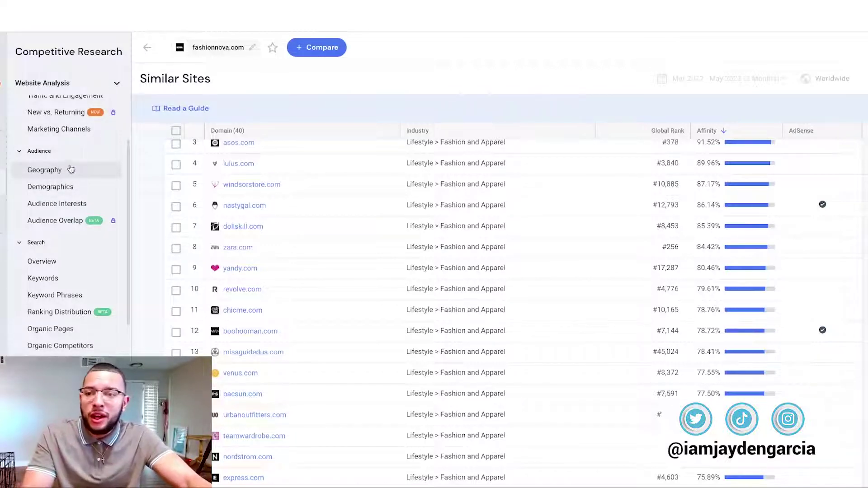
scroll(71, 169, up, 2)
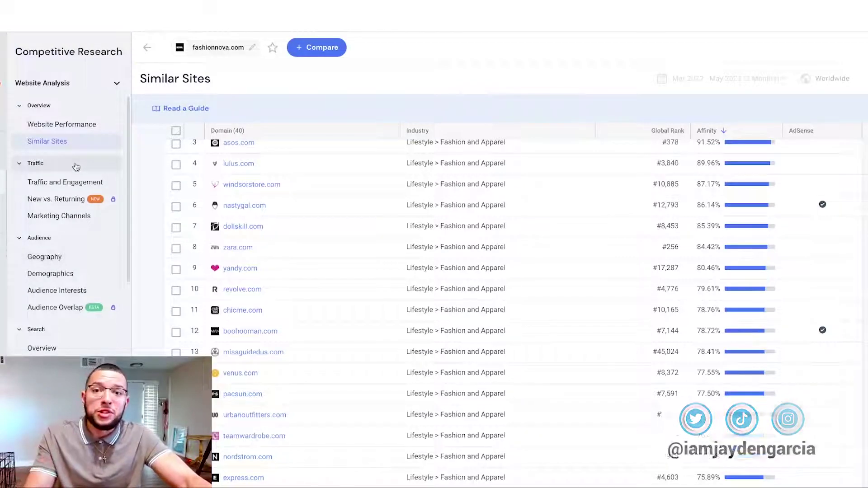